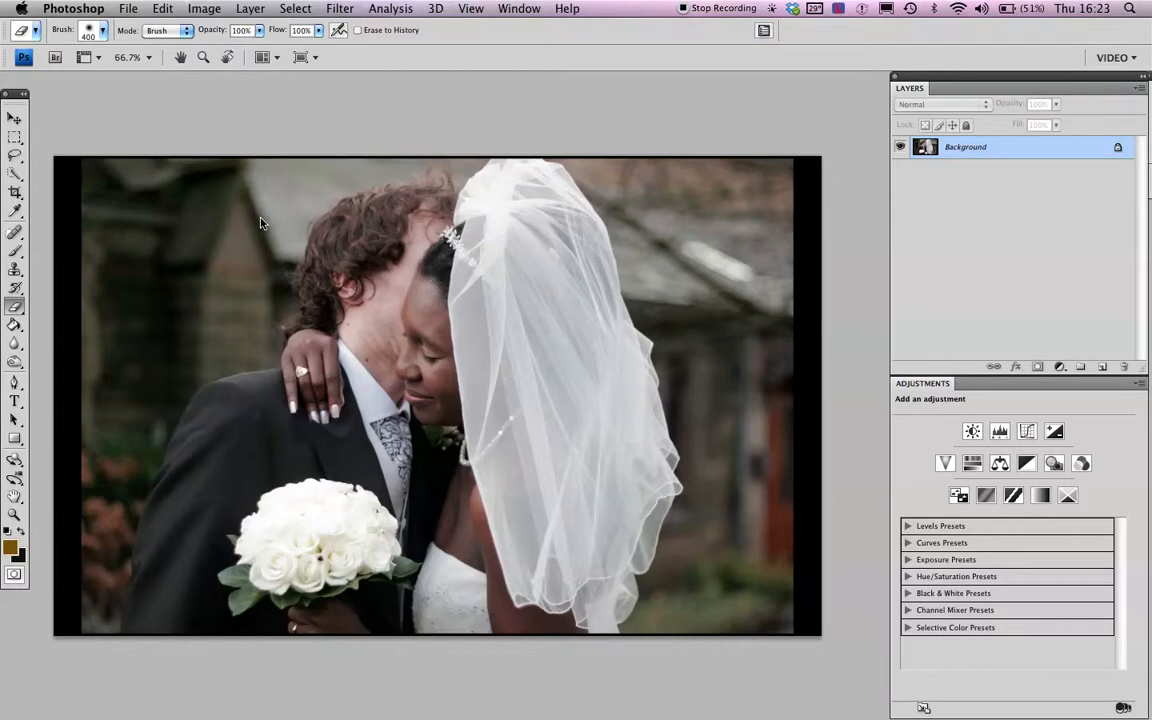
Step: Duplicate the Background layer twice and apply the Cutout filter to the top copy with 3 levels, edge simplicity 3 and edge fidelity 2
key("super+j")
key("super+j")
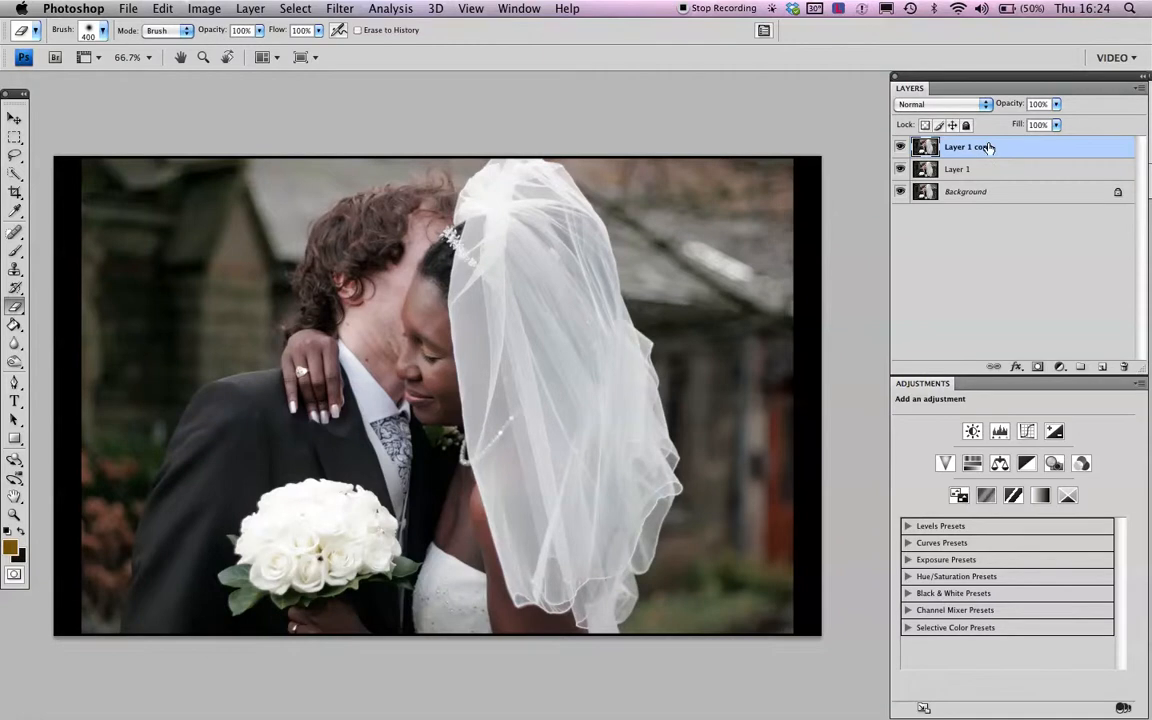
left_click(338, 10)
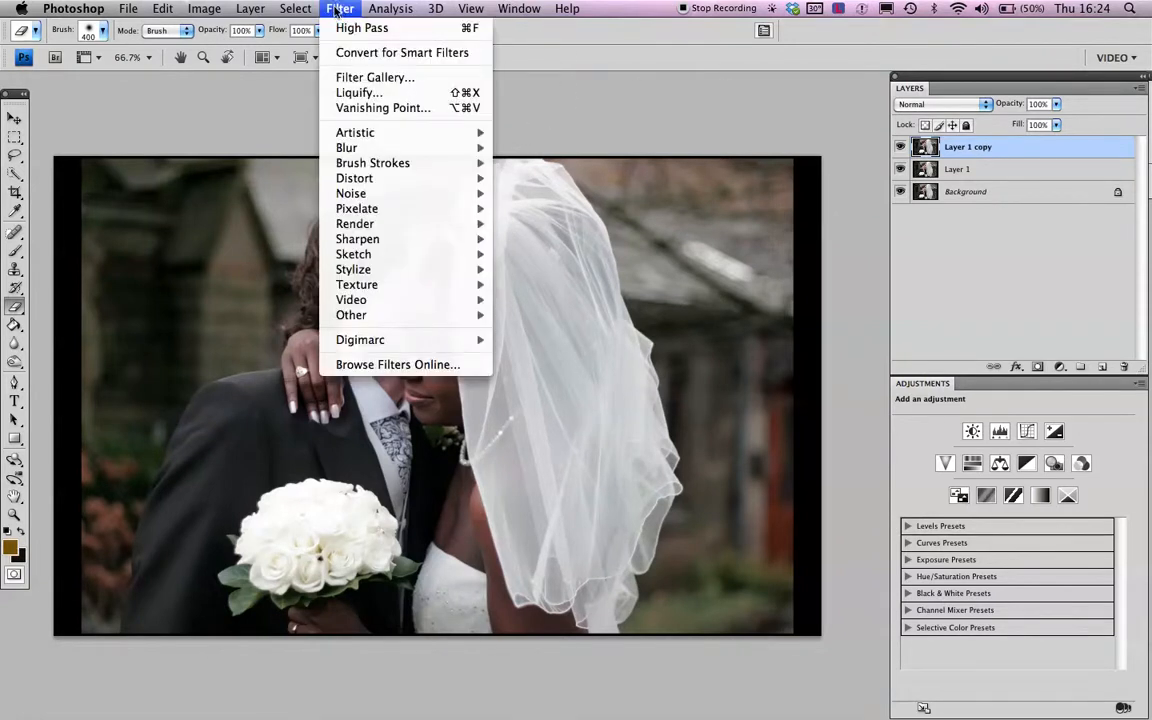
mouse_move(352, 131)
mouse_move(425, 132)
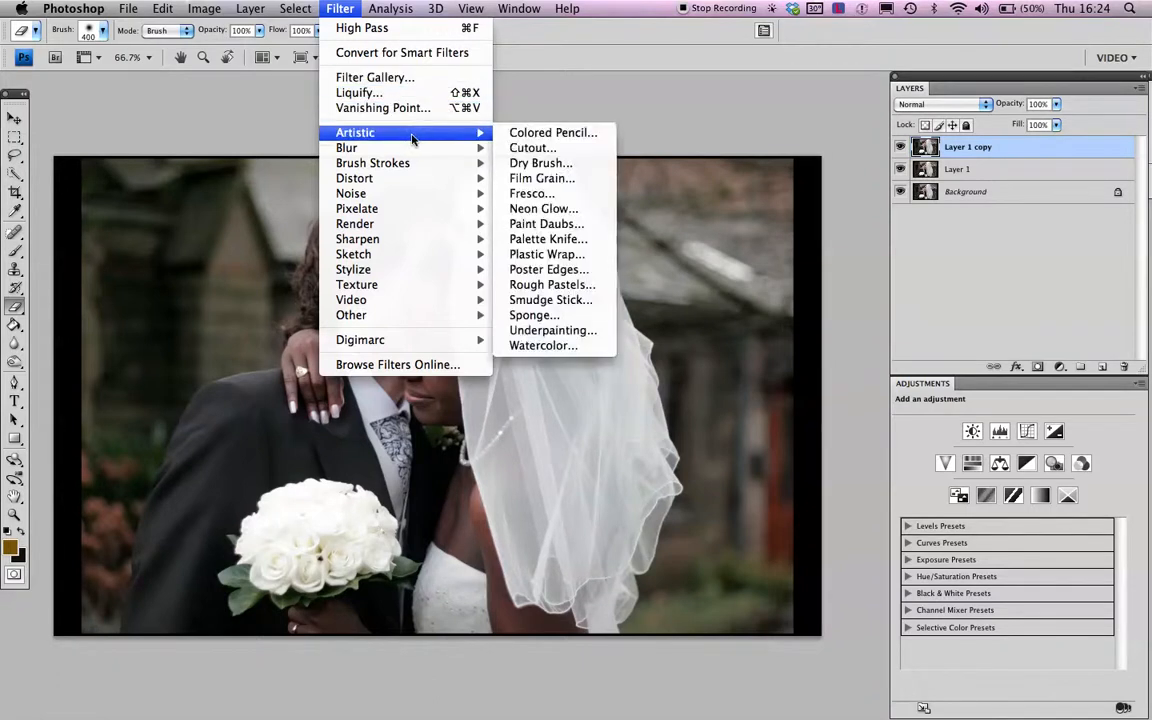
left_click(524, 150)
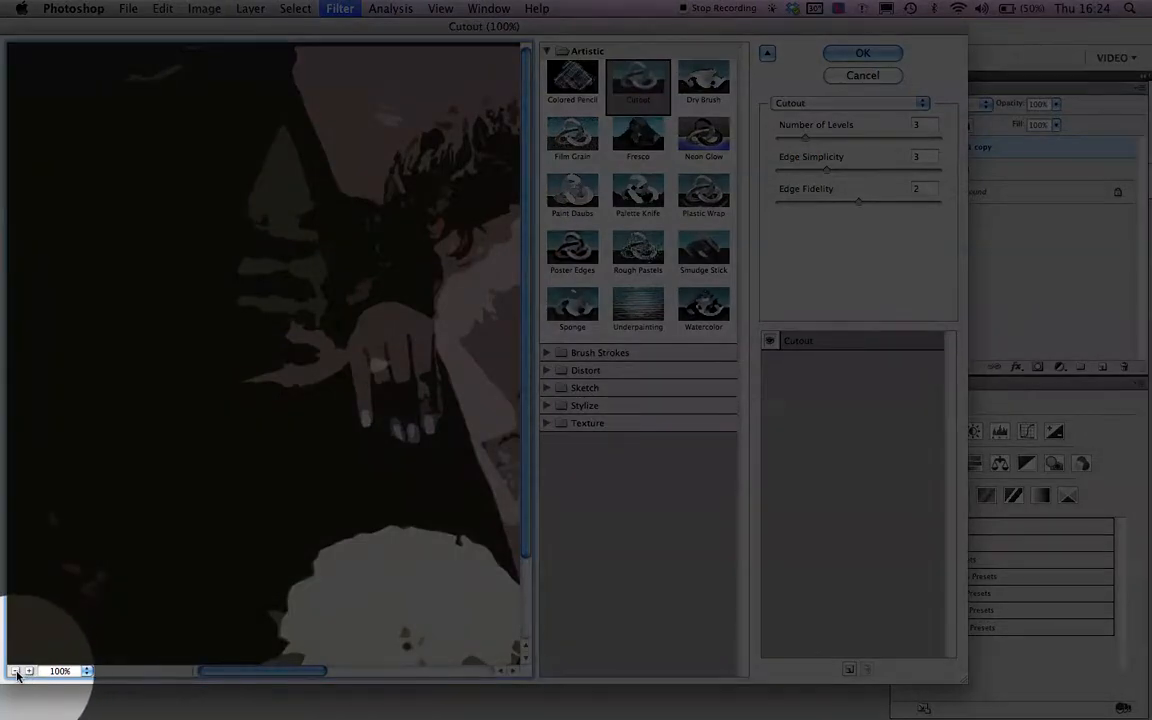
left_click(16, 673)
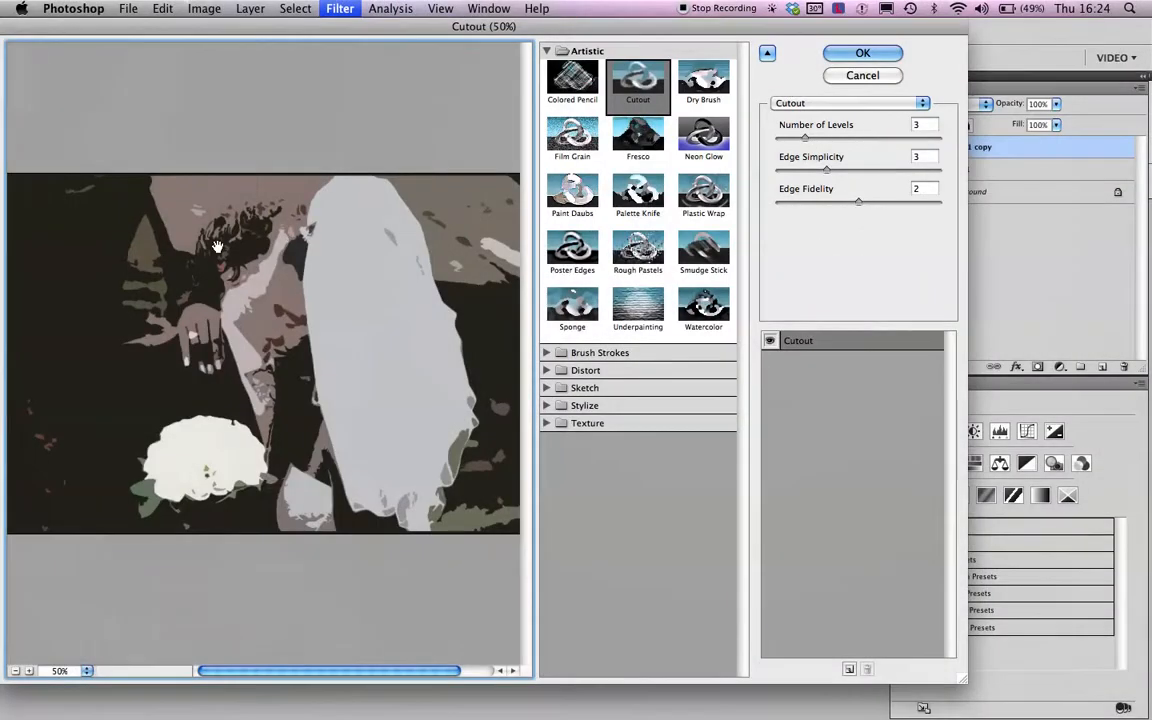
left_click(862, 53)
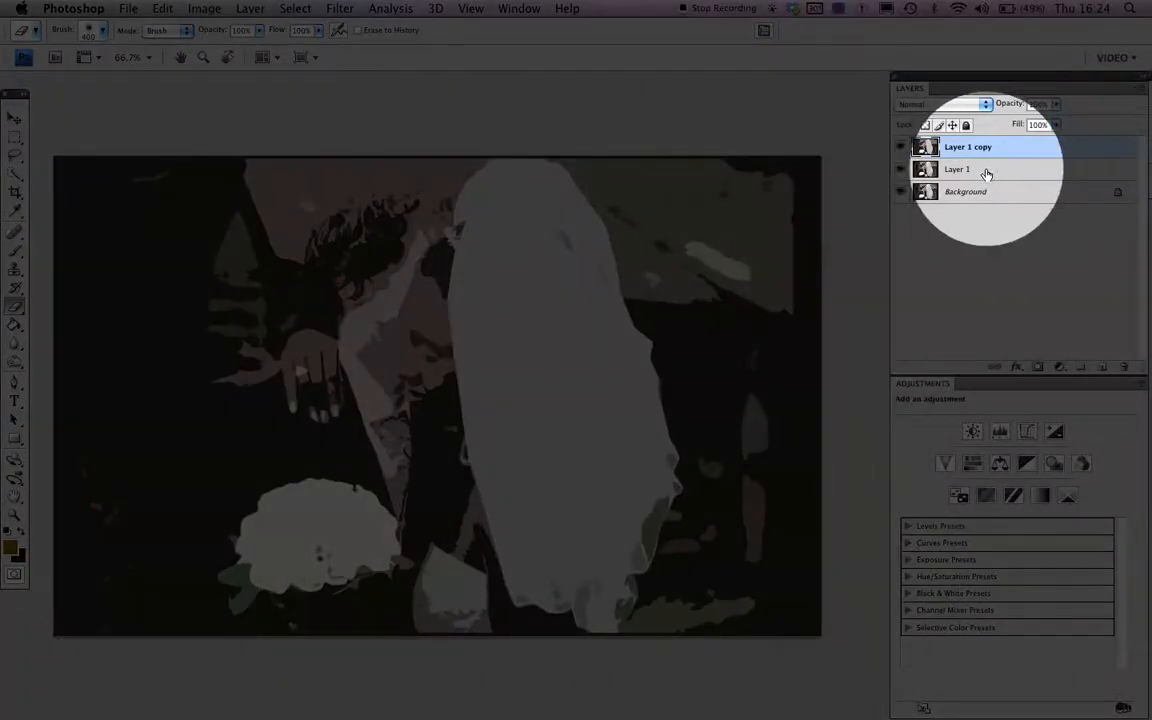
Step: Apply the Cutout filter to Layer 1 with Number of Levels 7, edge simplicity 3 and edge fidelity 2
left_click(986, 175)
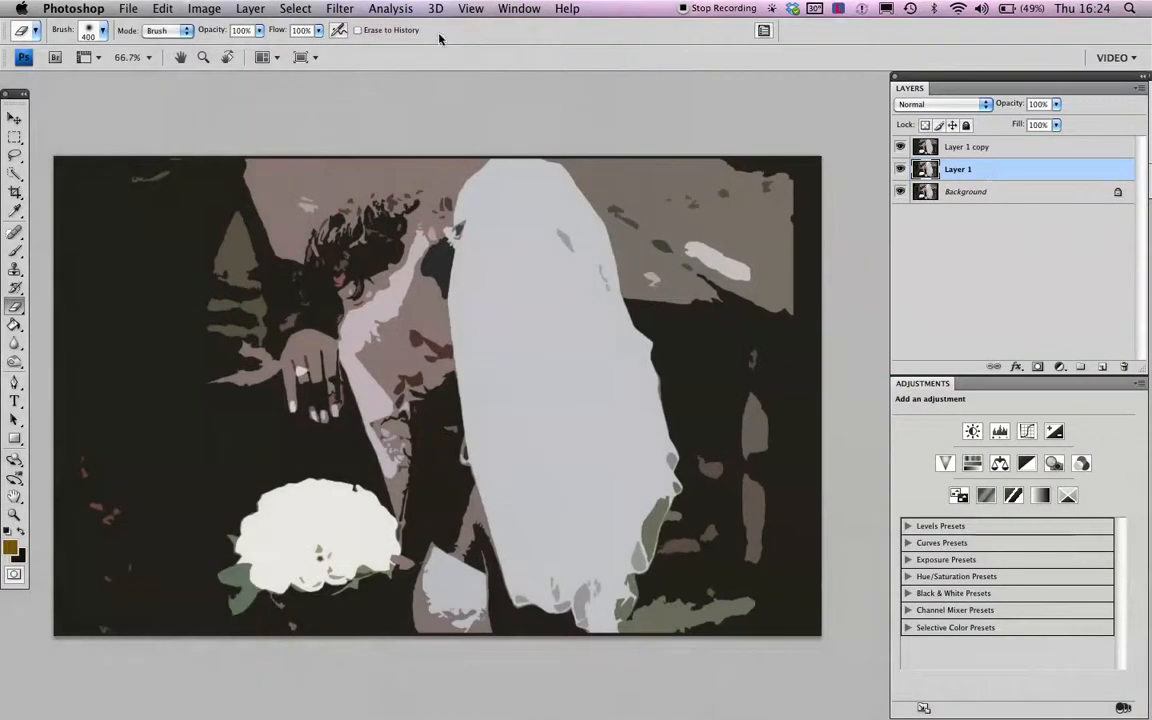
left_click(332, 8)
mouse_move(440, 132)
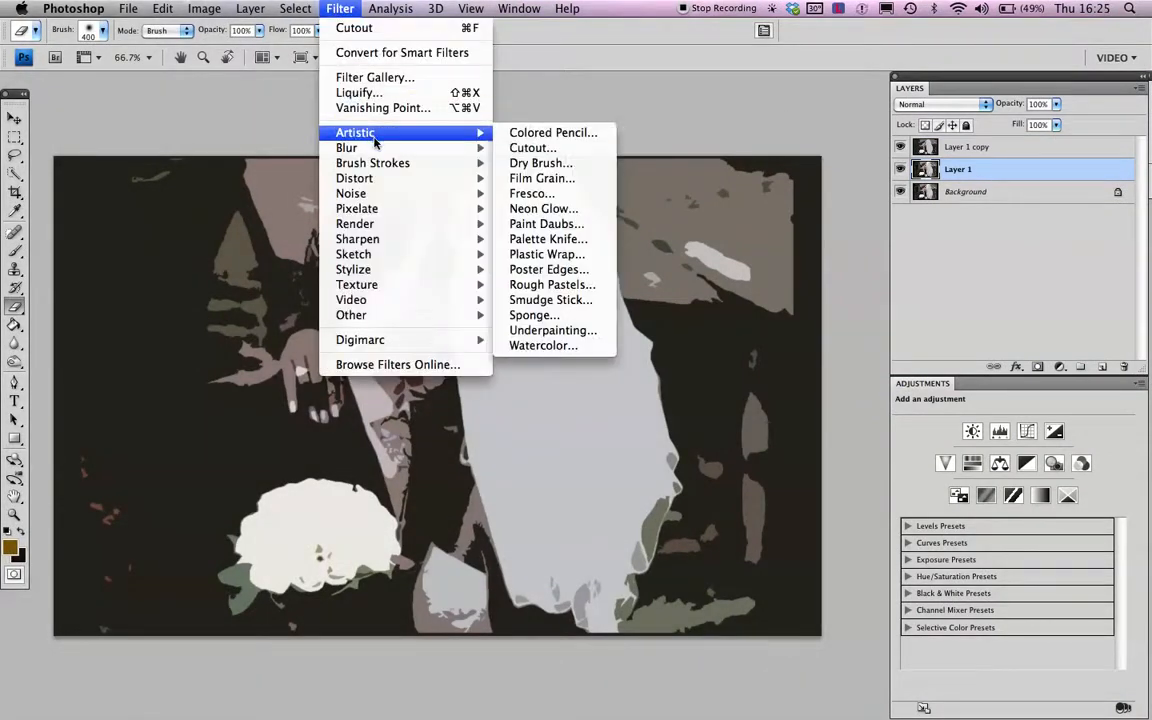
left_click(533, 148)
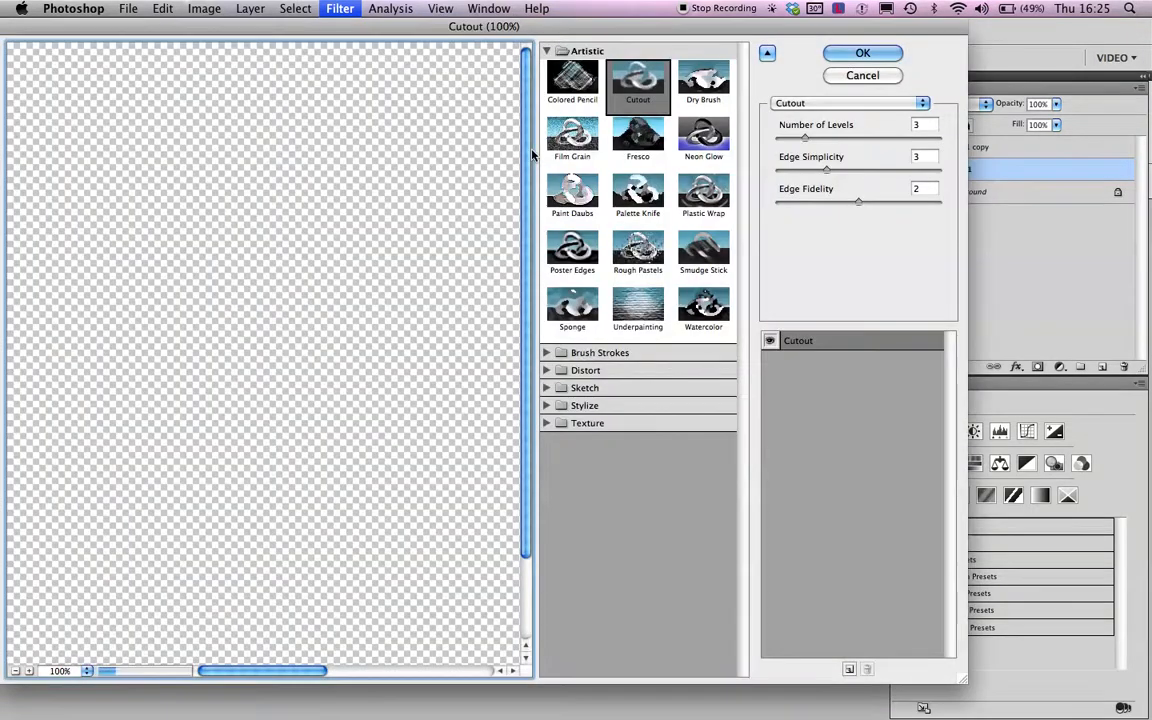
left_click(15, 671)
left_click(15, 671)
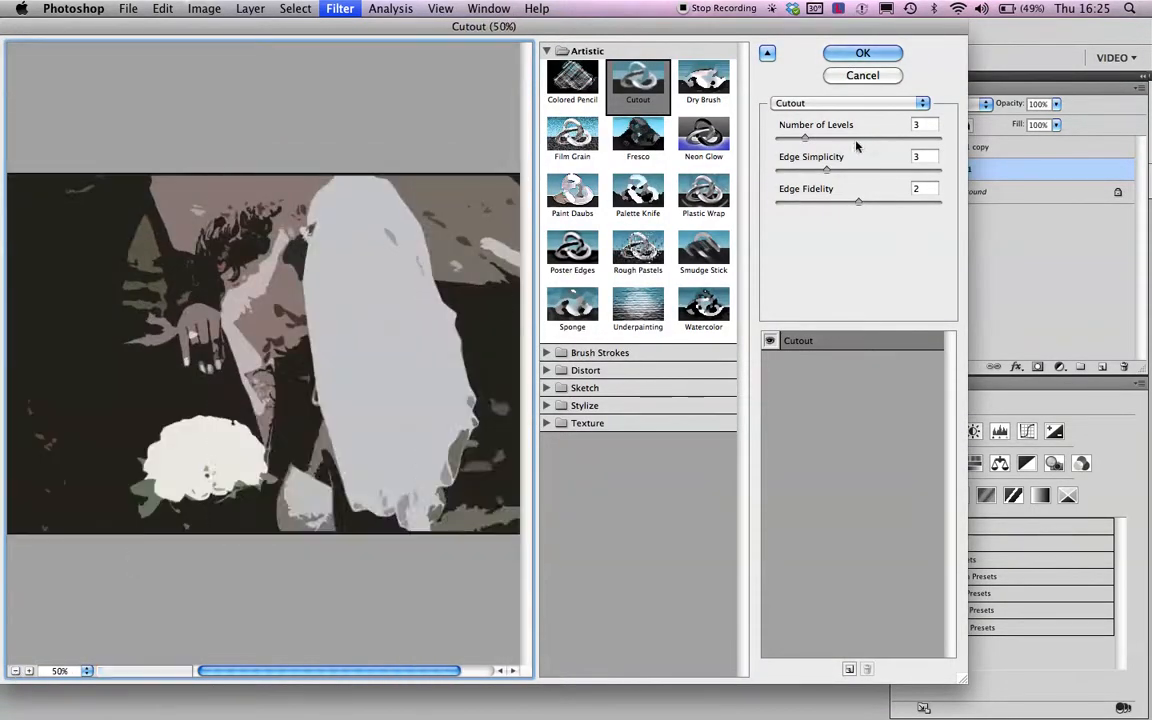
left_click(901, 138)
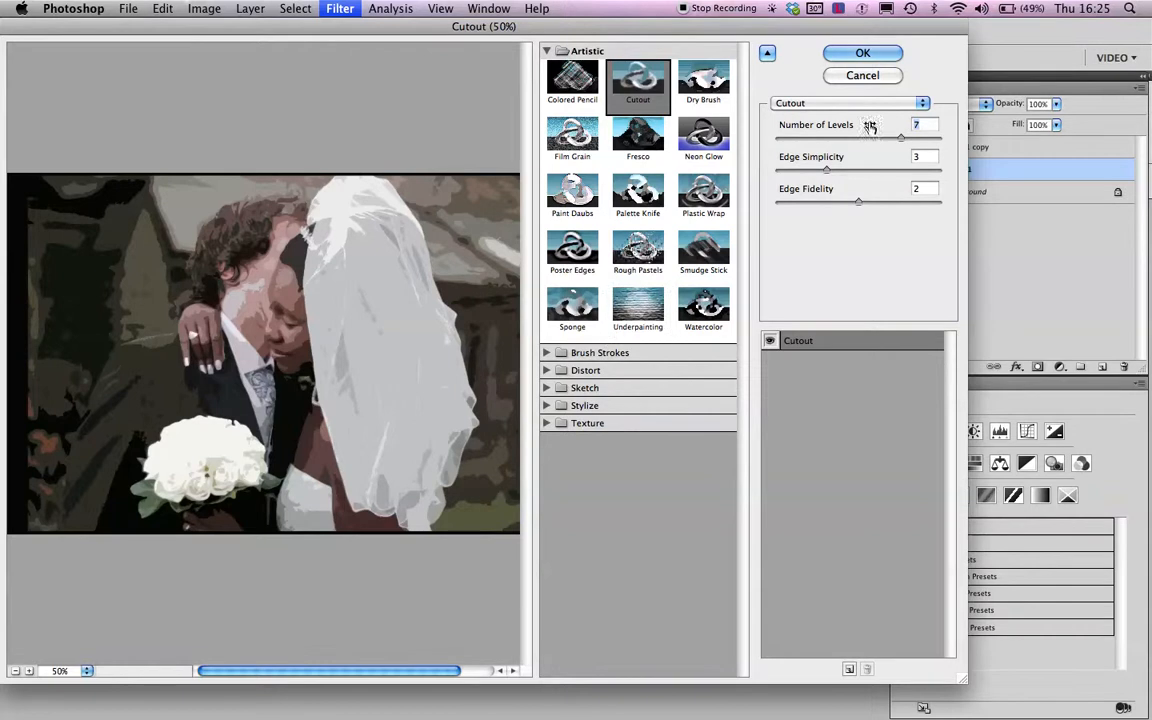
left_click(912, 139)
left_click(866, 55)
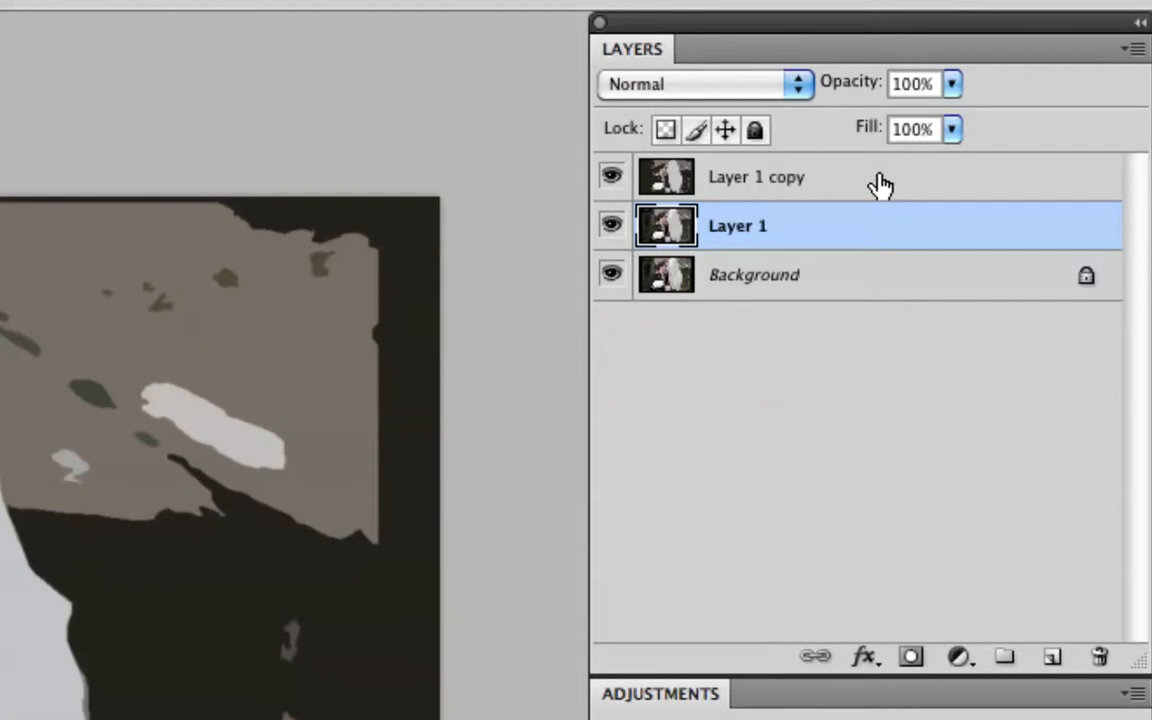
Step: Add a layer mask to Layer 1 copy and paint it black at 100% brush opacity over the couple, veil and bouquet
left_click(879, 185)
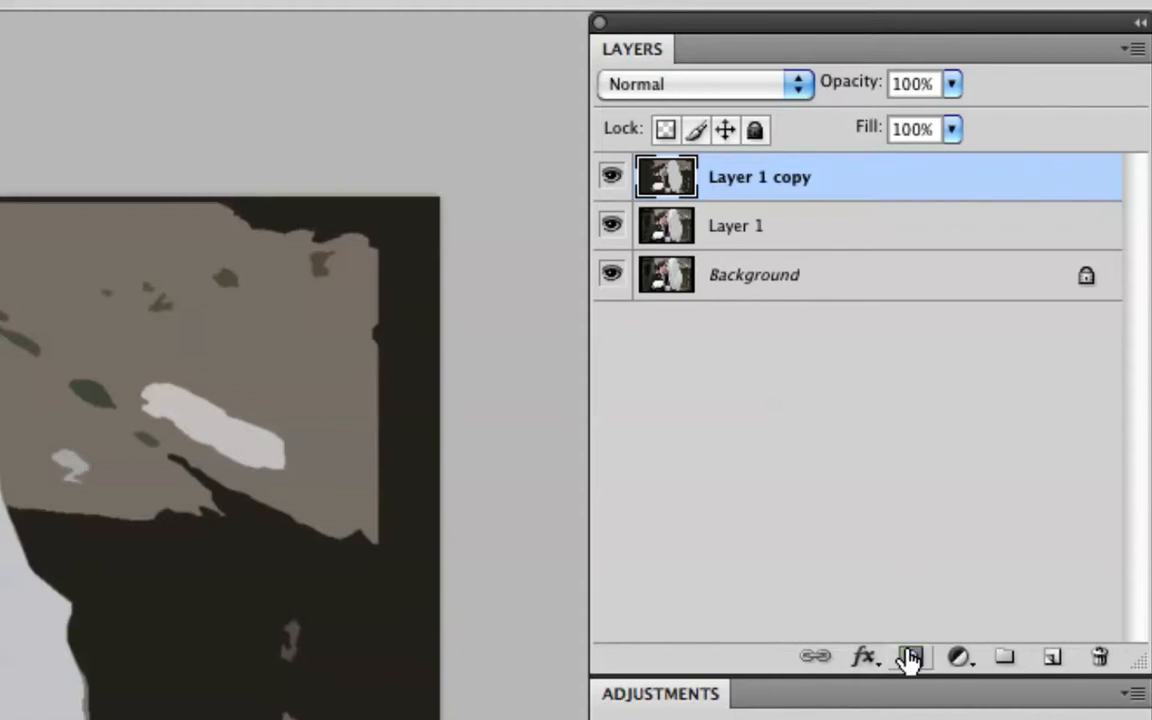
left_click(909, 660)
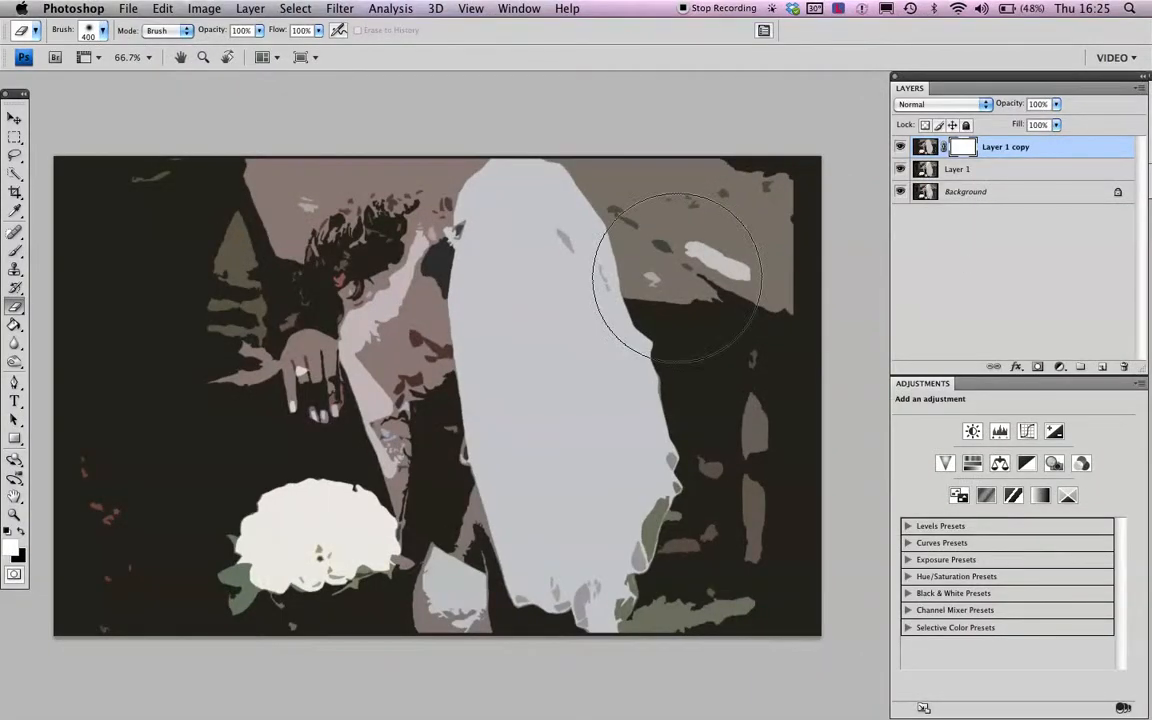
key("b")
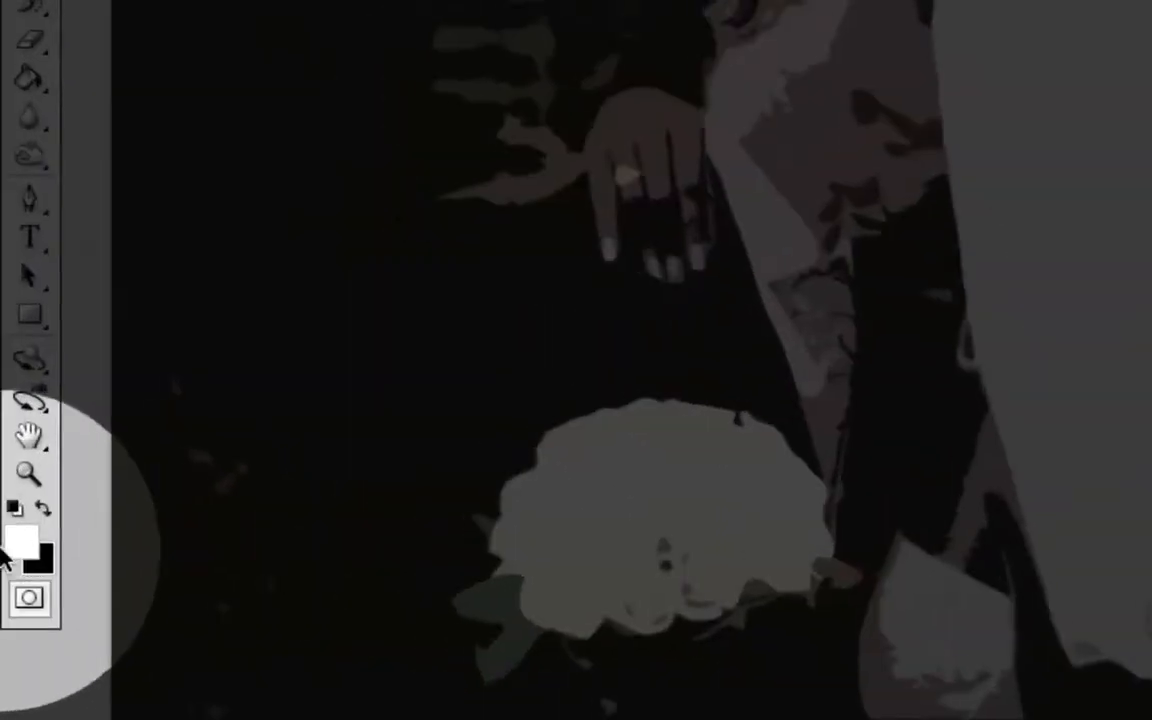
key("x")
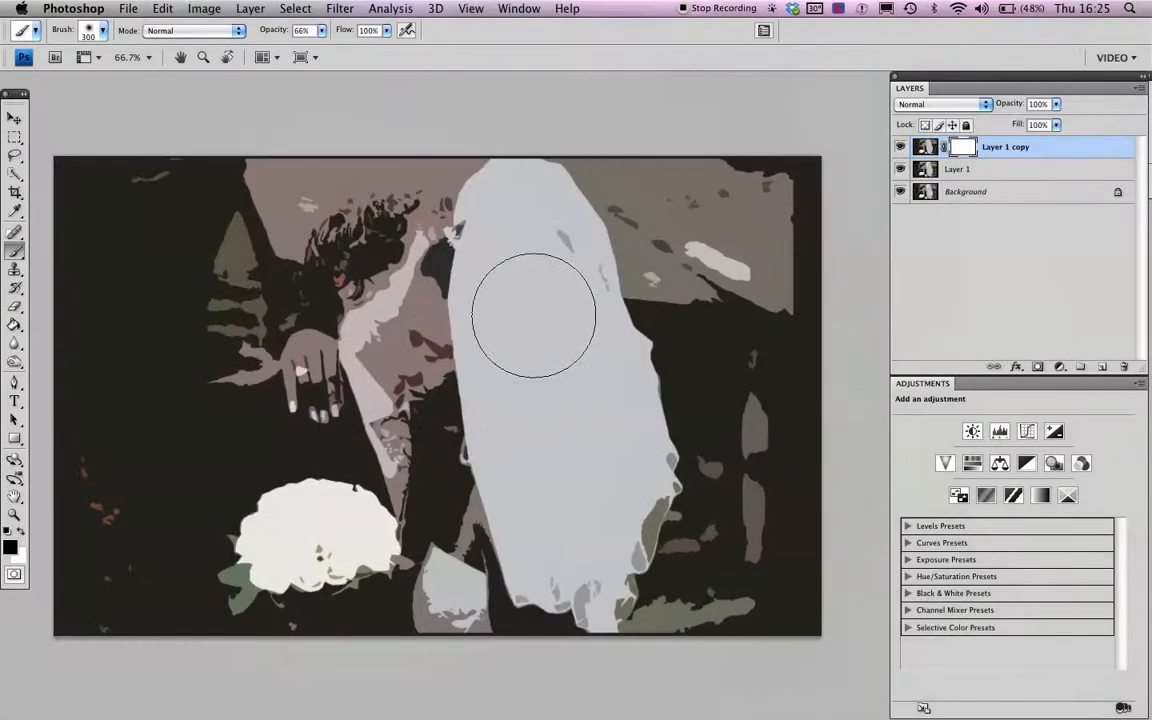
left_click(321, 36)
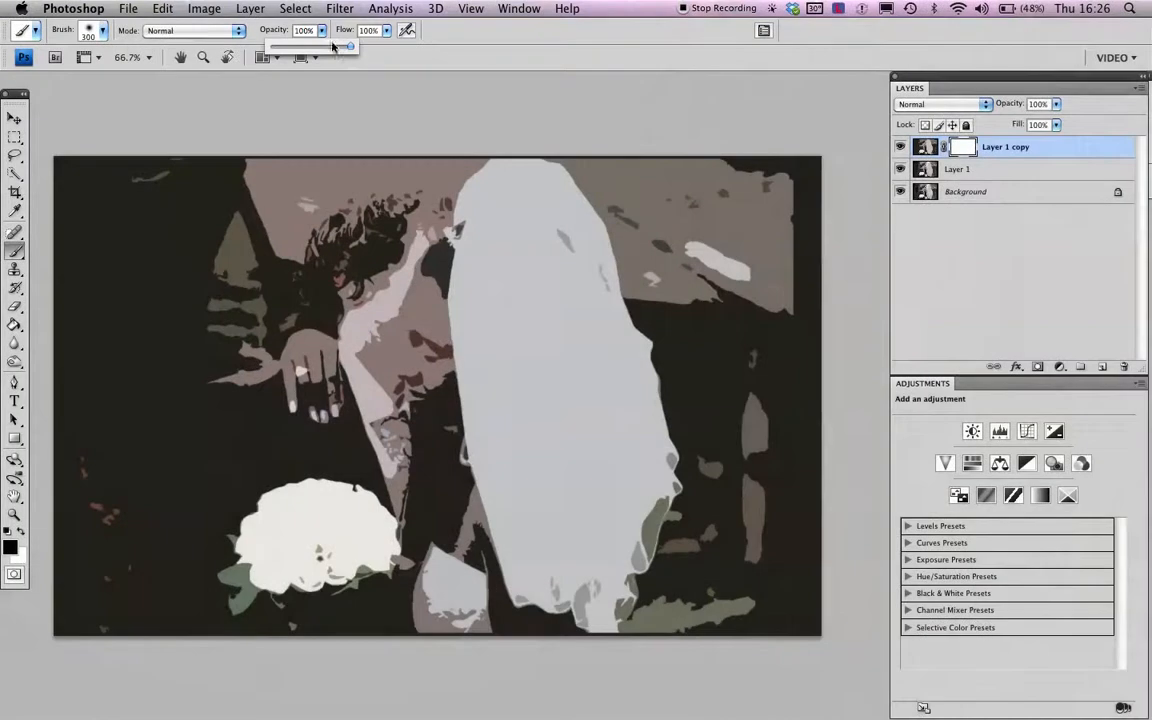
left_click(322, 32)
mouse_move(535, 266)
left_mouse_down()
mouse_move(545, 341)
mouse_move(518, 236)
mouse_move(584, 512)
mouse_move(555, 394)
mouse_move(524, 416)
mouse_move(556, 530)
mouse_move(535, 349)
mouse_move(563, 529)
mouse_move(537, 548)
mouse_move(469, 339)
mouse_move(446, 411)
mouse_move(405, 290)
mouse_move(331, 422)
mouse_move(295, 435)
mouse_move(263, 477)
mouse_move(267, 463)
mouse_move(220, 612)
mouse_move(228, 577)
mouse_move(357, 547)
mouse_move(440, 594)
mouse_move(488, 502)
mouse_move(533, 632)
mouse_move(561, 460)
mouse_move(543, 307)
mouse_move(525, 290)
mouse_move(413, 285)
mouse_move(405, 334)
mouse_move(425, 302)
mouse_move(396, 383)
left_mouse_up()
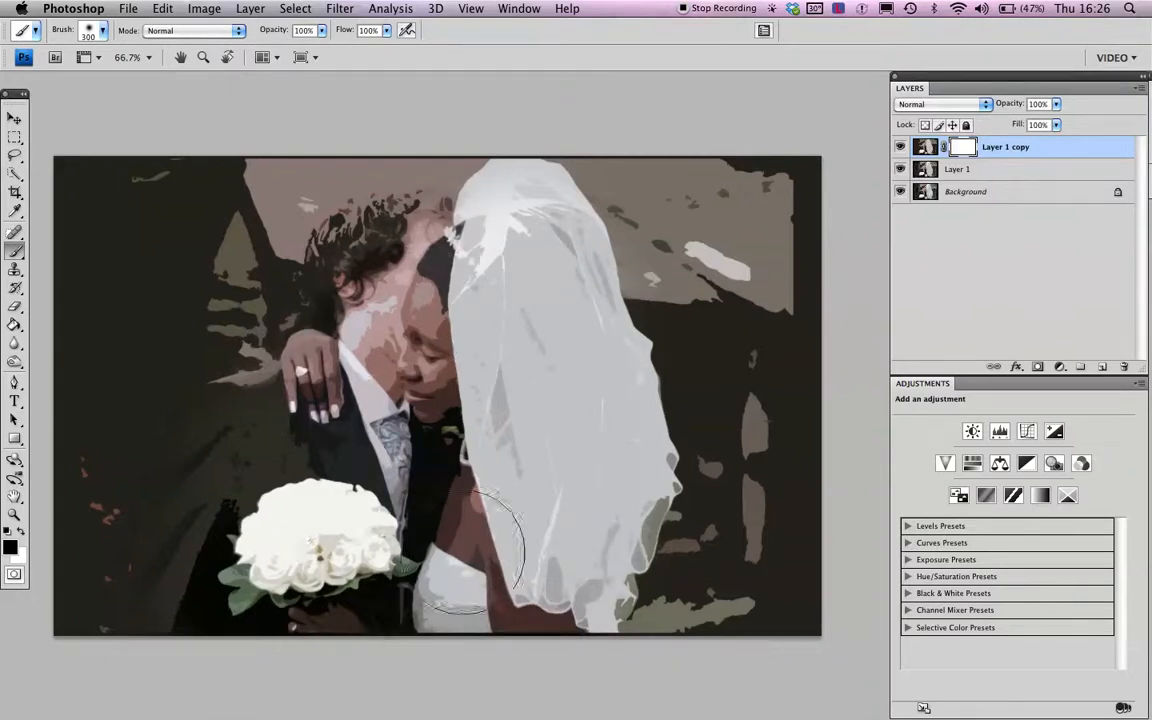
Step: Toggle the visibility of Layer 1 copy off and on to compare the image with and without it
left_click(901, 148)
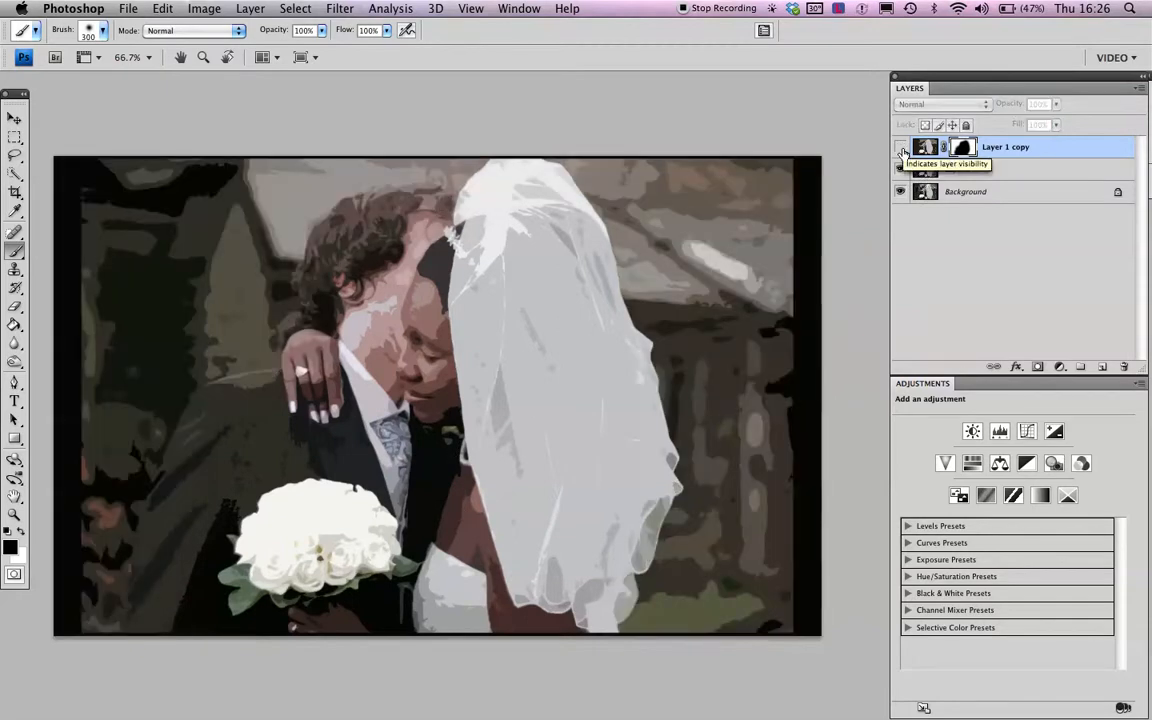
left_click(901, 148)
left_click(901, 148)
left_click(901, 148)
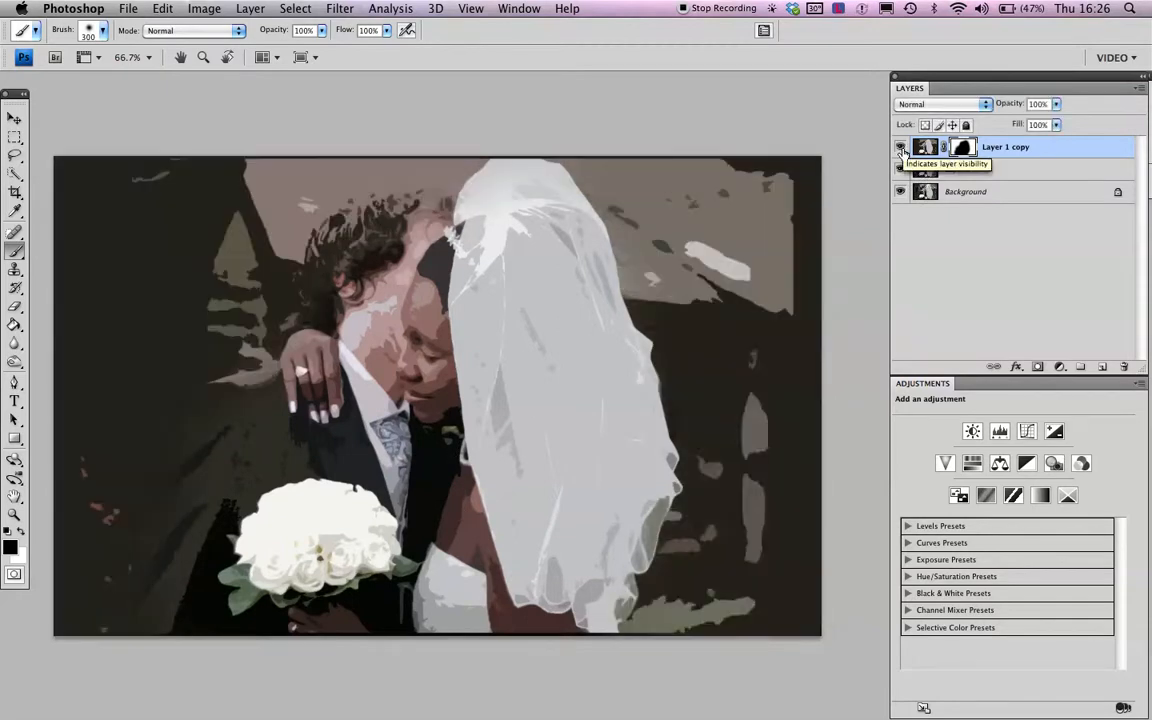
Step: Add a layer mask to Layer 1 and paint black at 22% brush opacity over the couple's faces
left_click(975, 172)
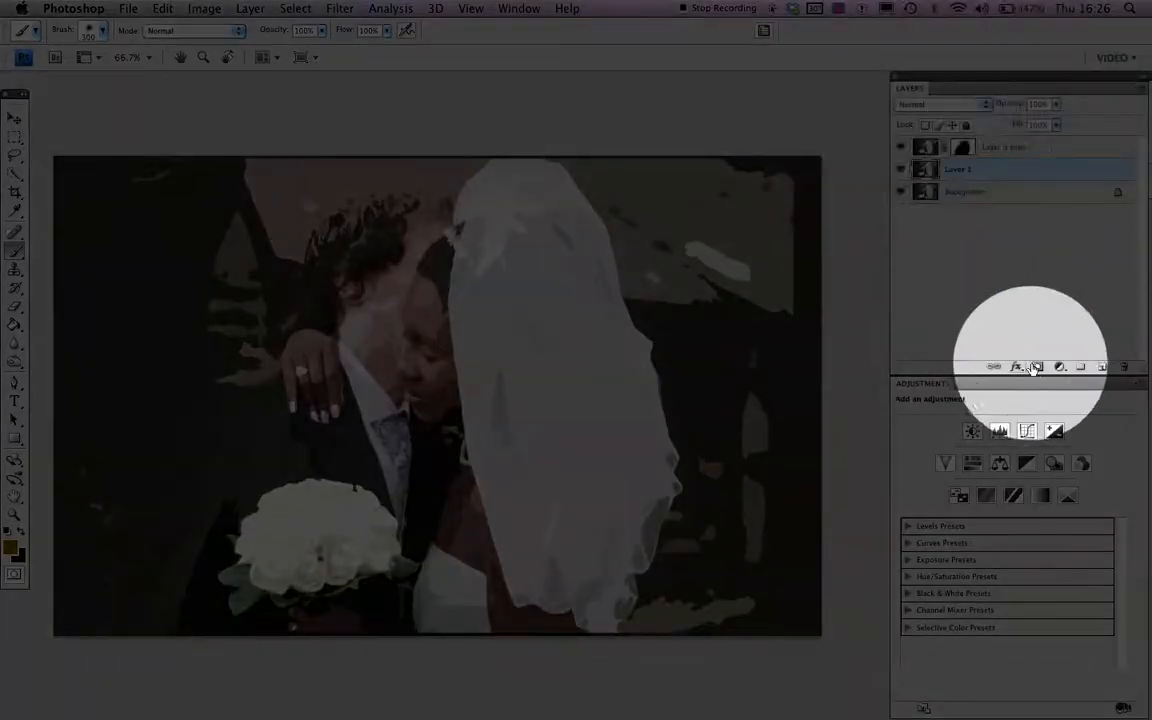
left_click(1039, 368)
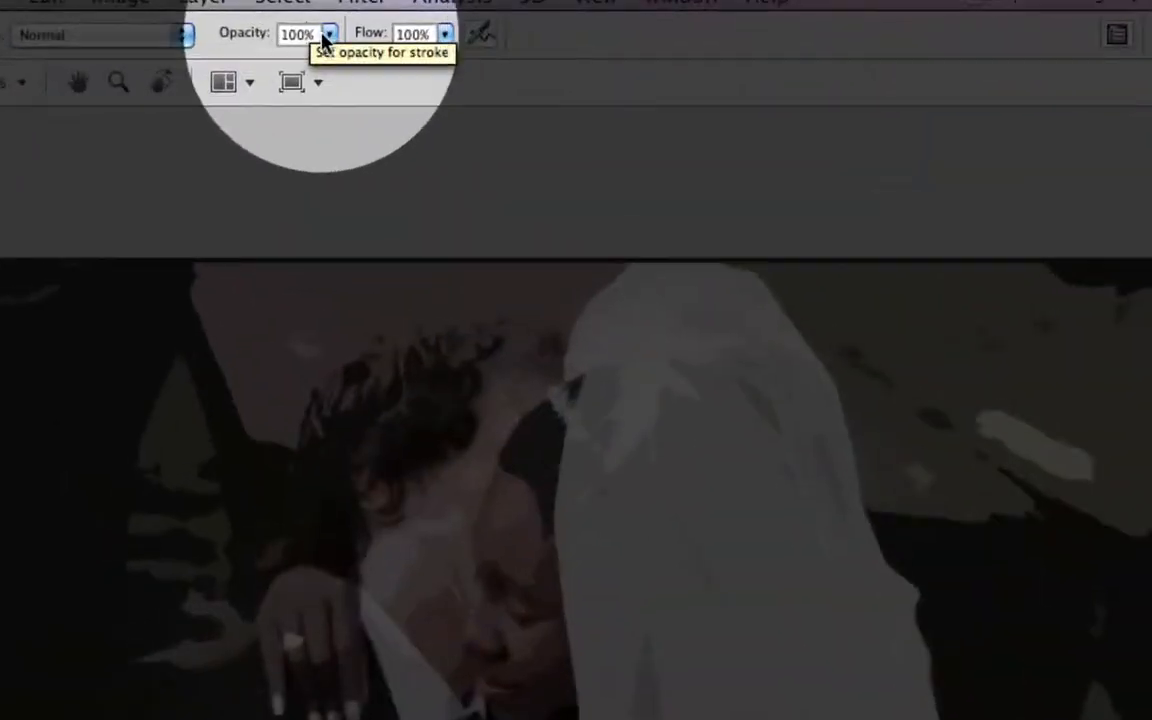
left_click(328, 36)
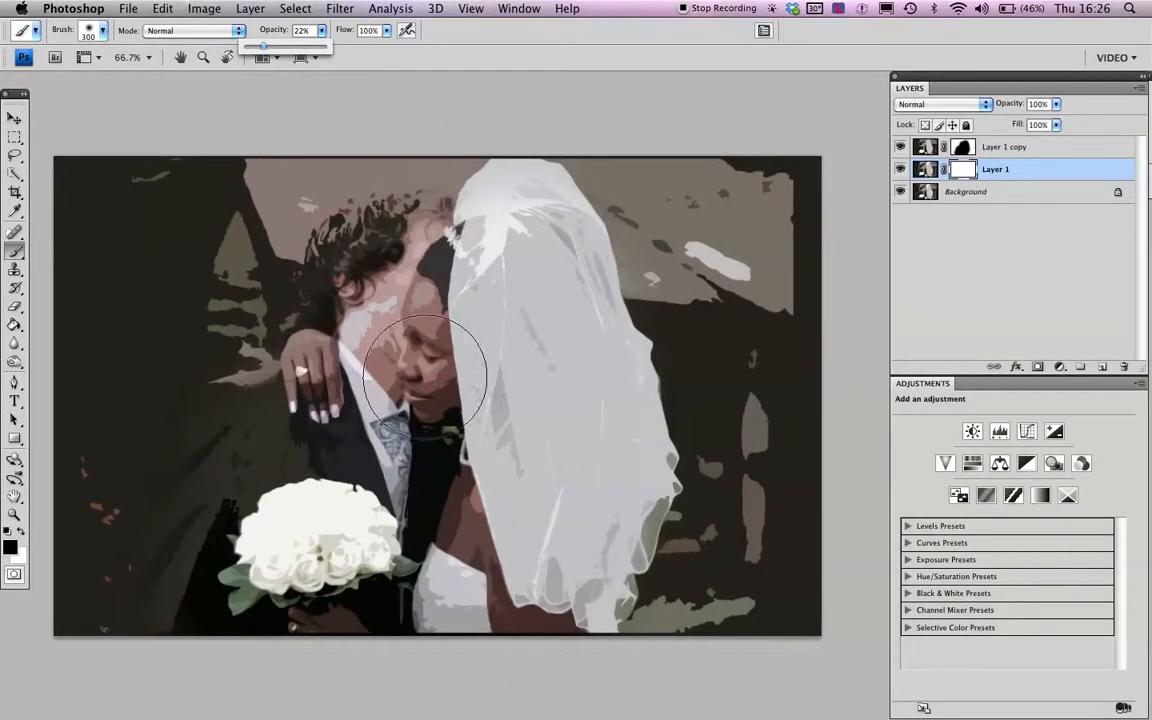
left_click(422, 340)
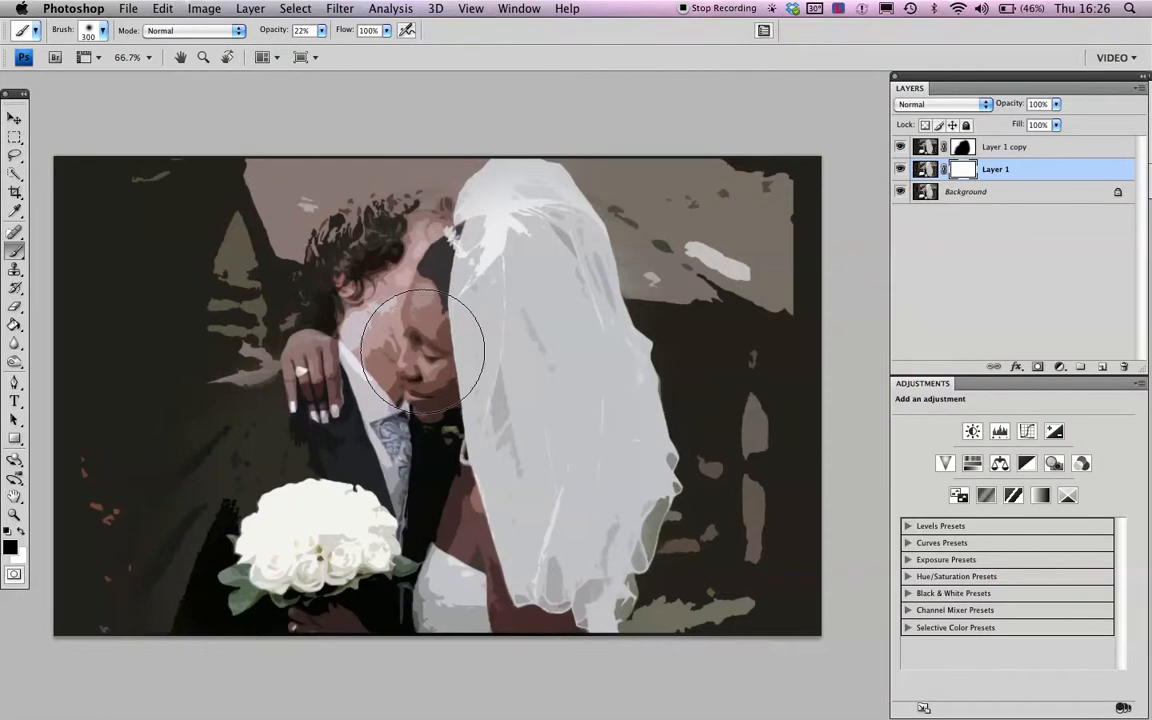
mouse_move(422, 350)
left_mouse_down()
mouse_move(428, 335)
mouse_move(432, 365)
left_mouse_up()
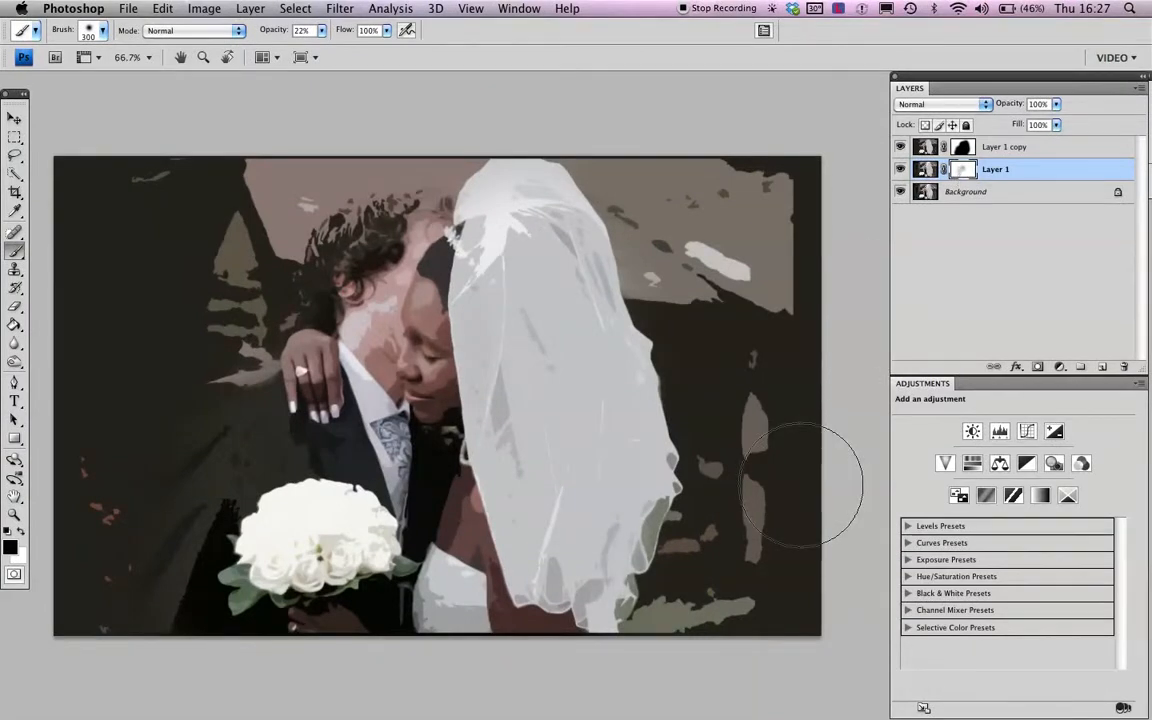
Step: Preview the finished cutout image full screen on a black background and return to the standard window view
key("f")
key("f")
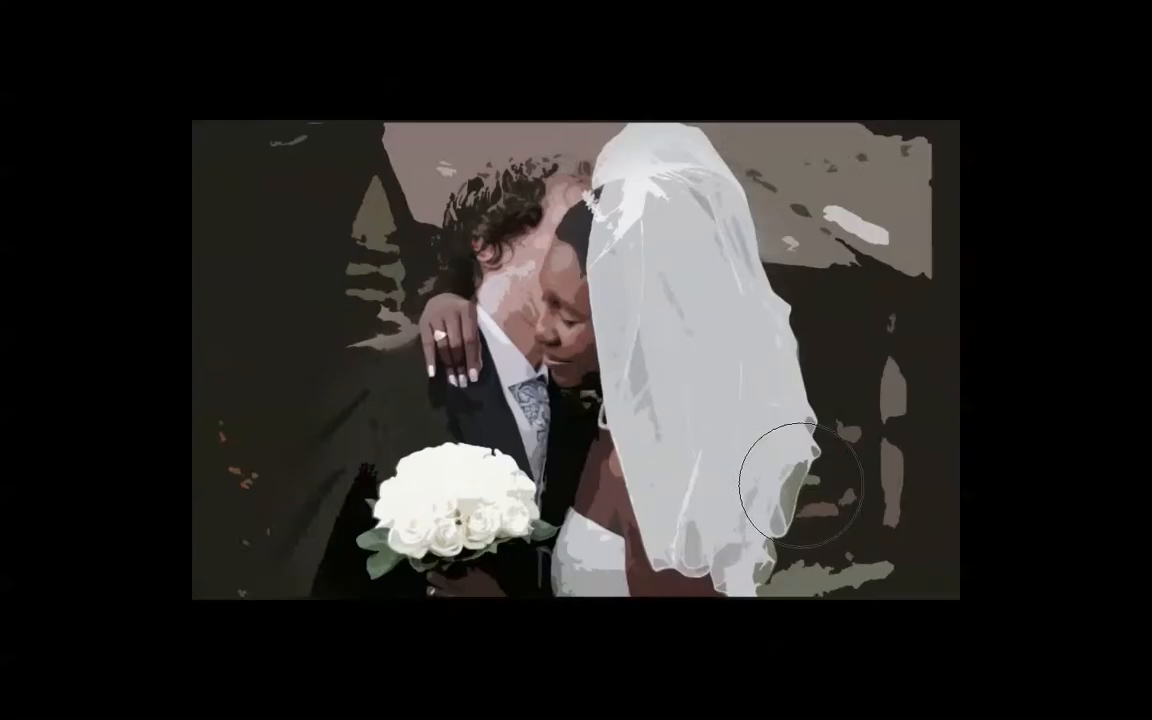
key("f")
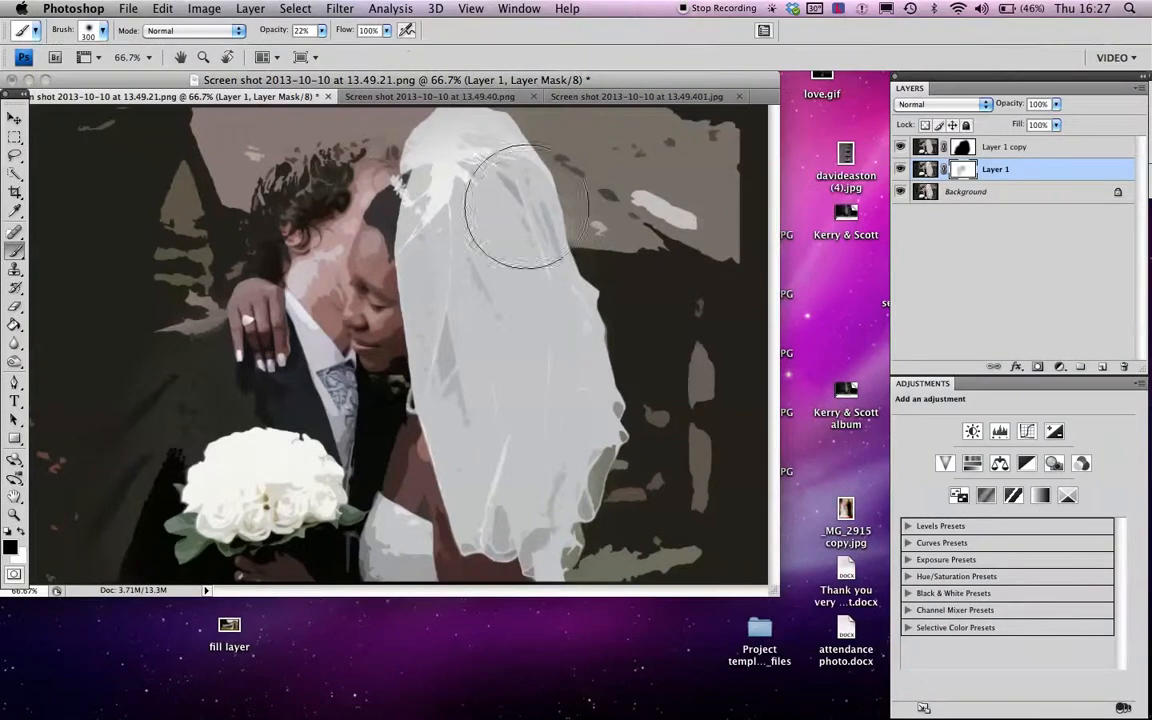
Step: Switch to the open document Screen shot 2013-10-10 at 13.49.40.png
left_click(431, 97)
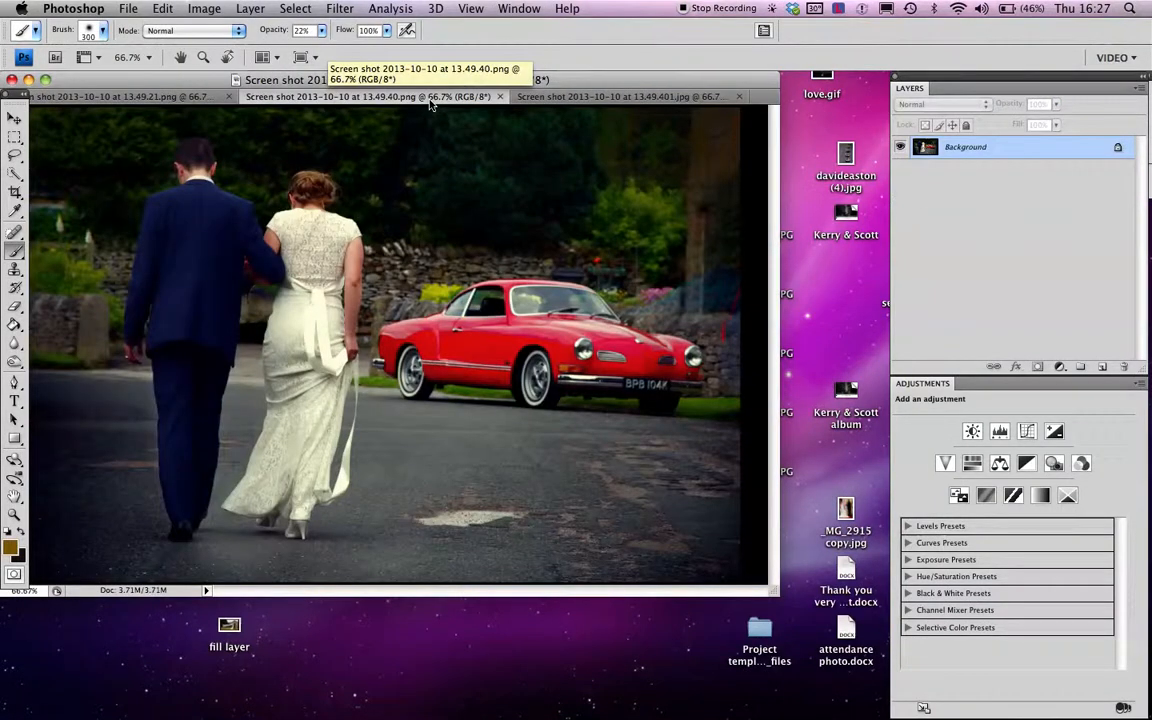